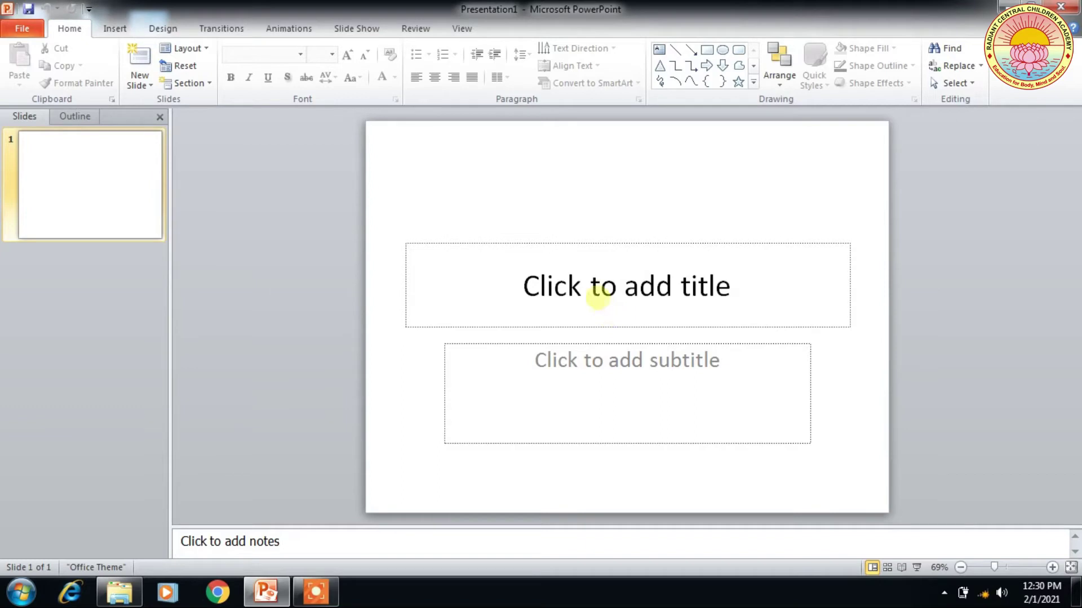
Switch the cursor between the title and subtitle placeholders on the title slide
click(596, 293)
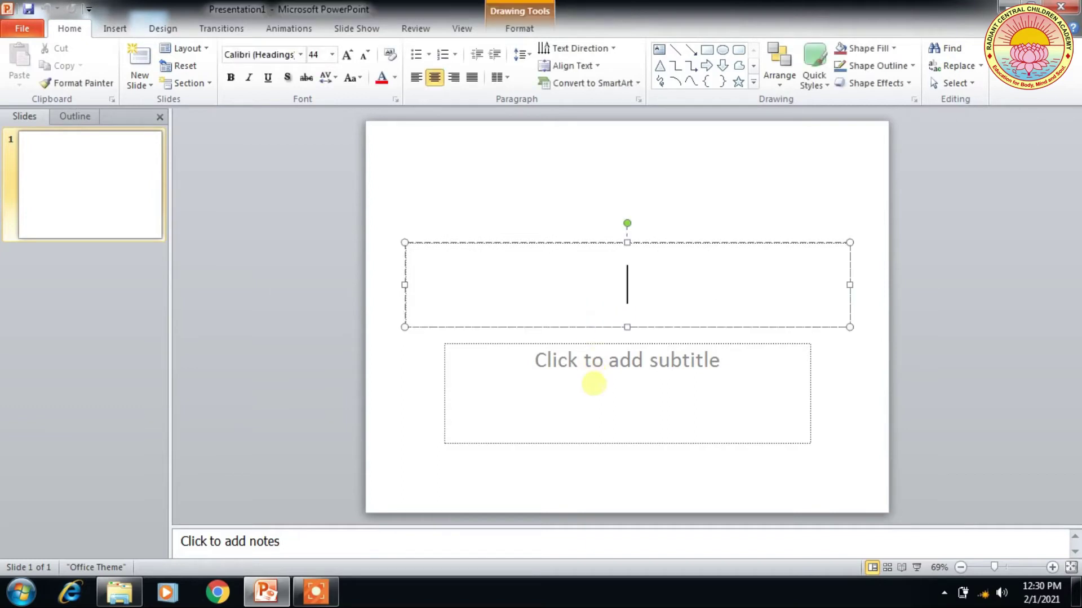
click(592, 383)
click(584, 280)
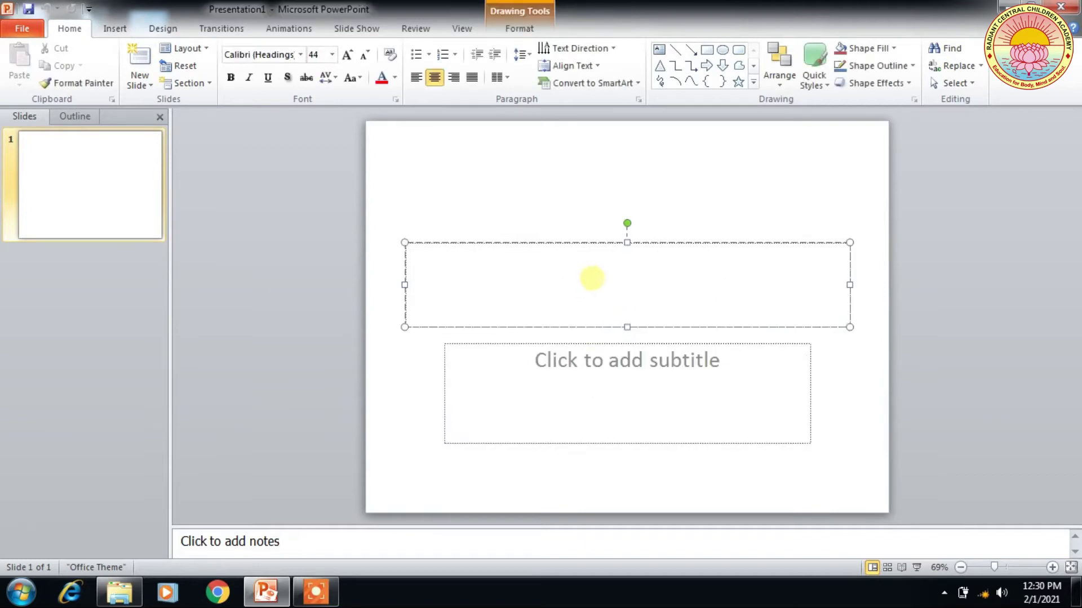
click(588, 383)
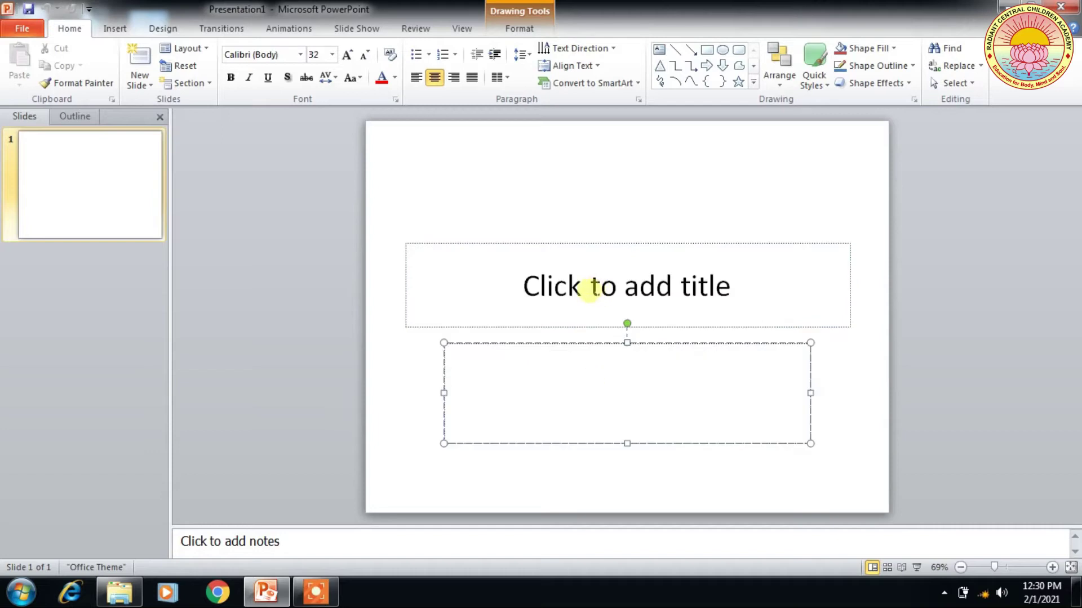
click(597, 286)
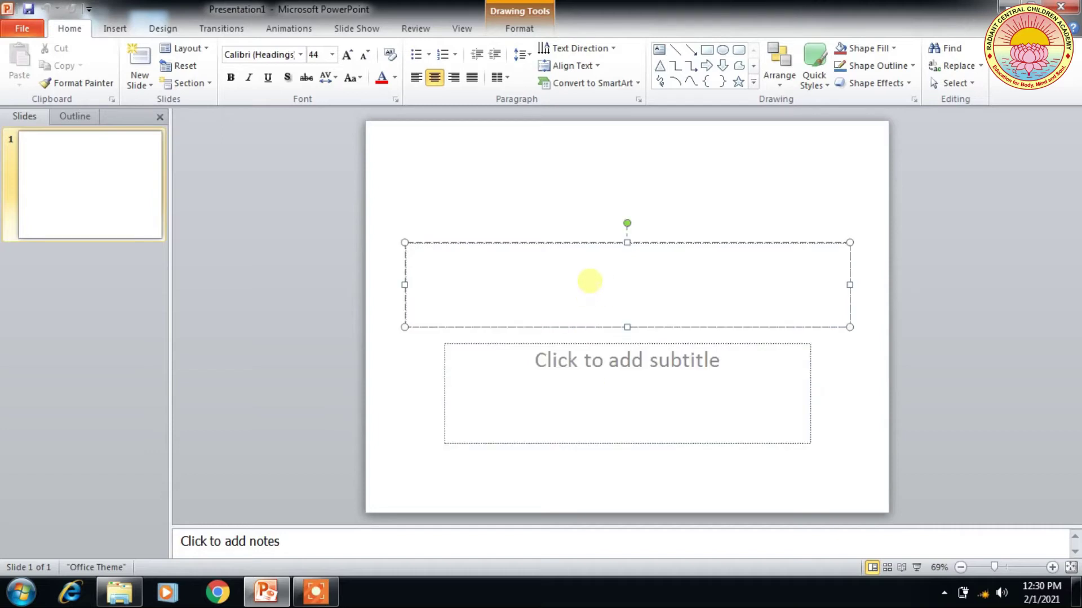
click(591, 368)
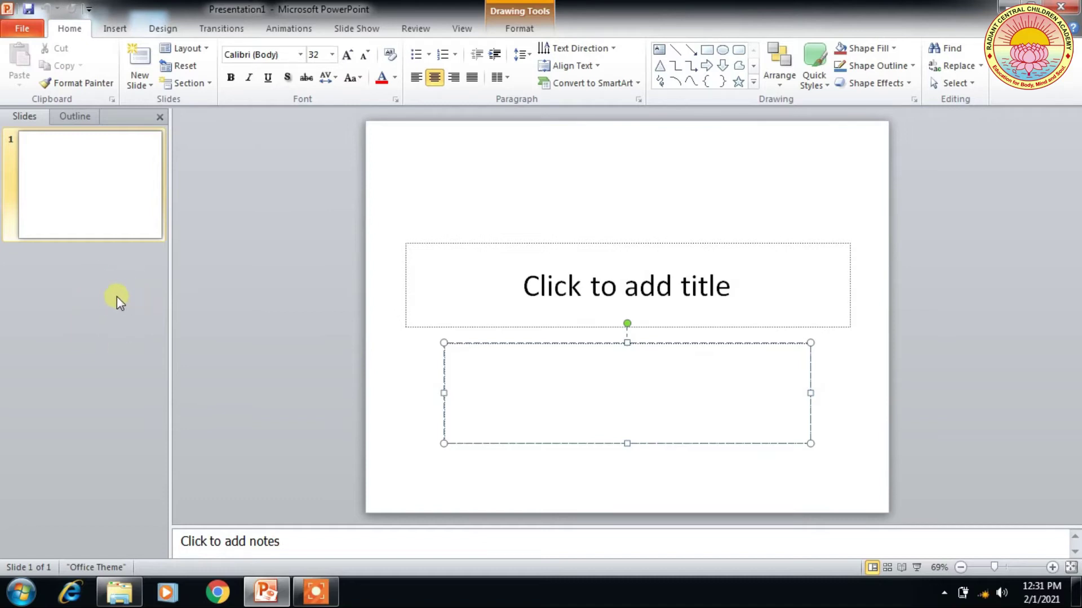
Insert a Title and Content slide as slide 2 and place the cursor in its title
right_click(97, 289)
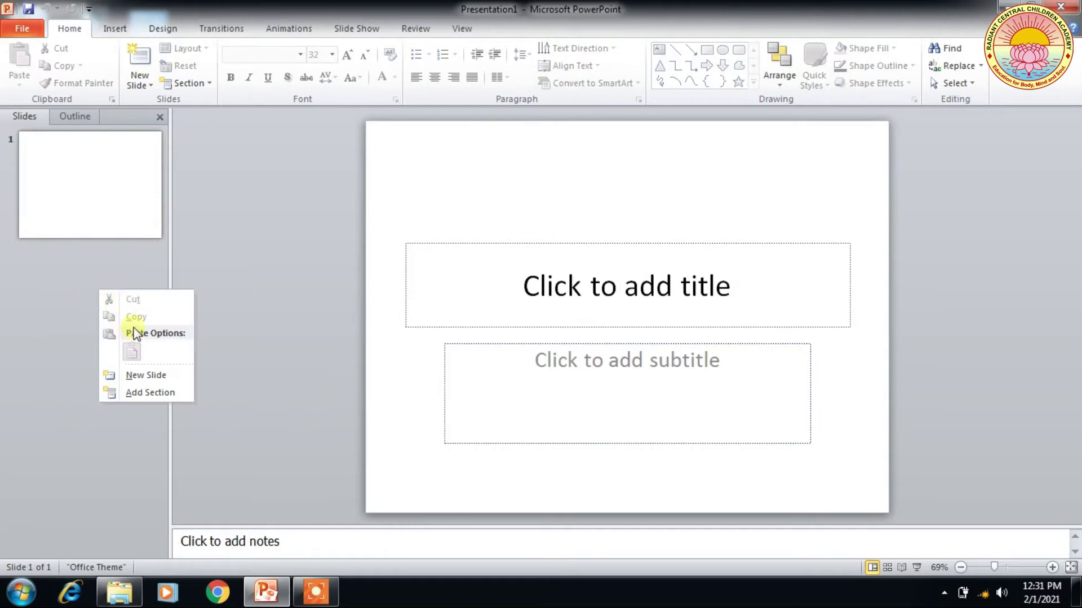
click(143, 379)
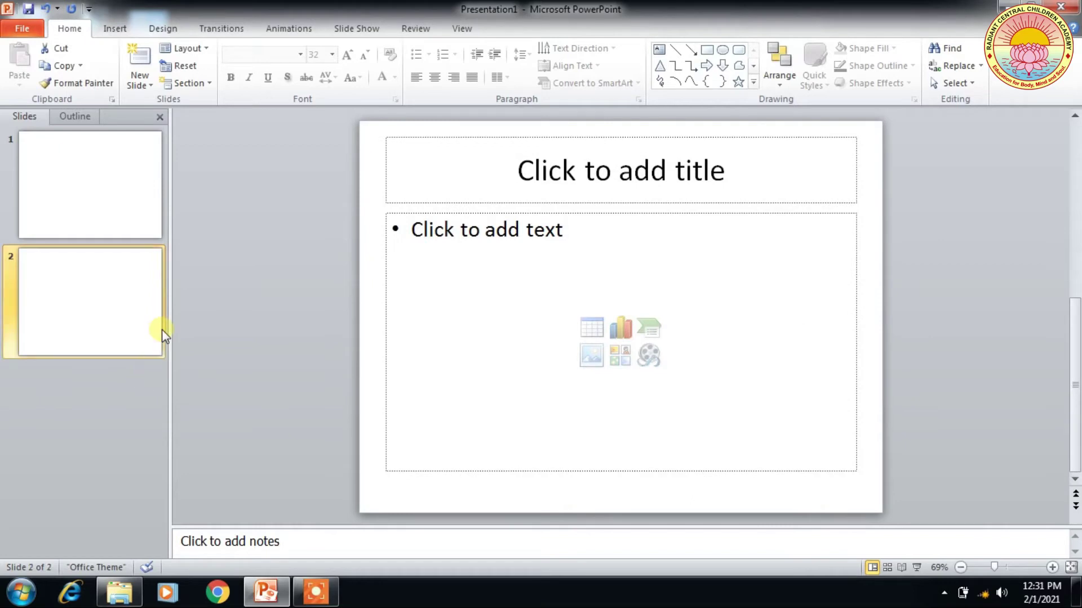
click(493, 184)
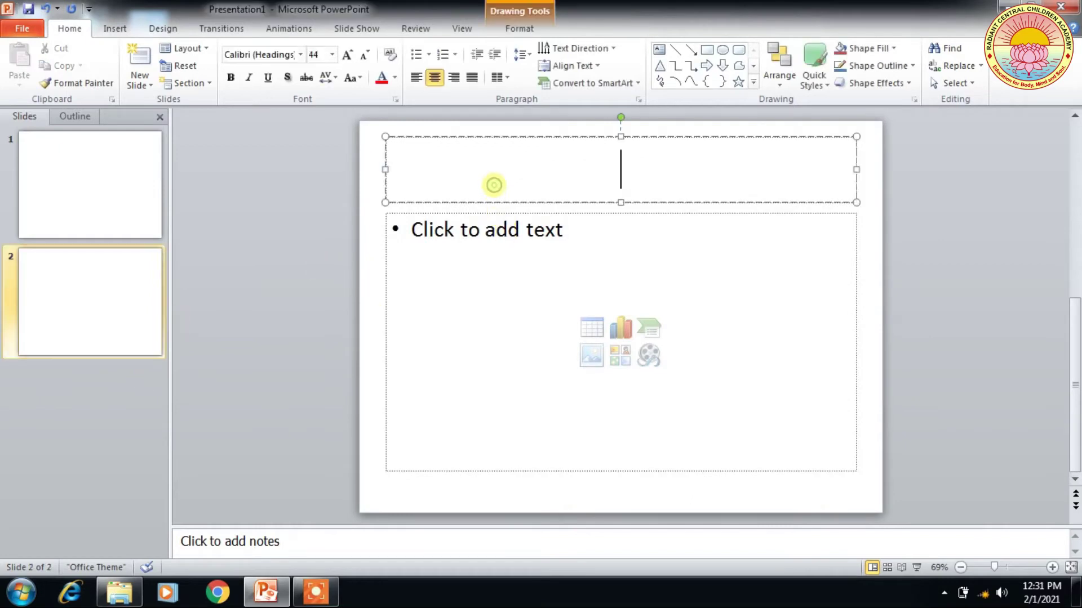
click(501, 268)
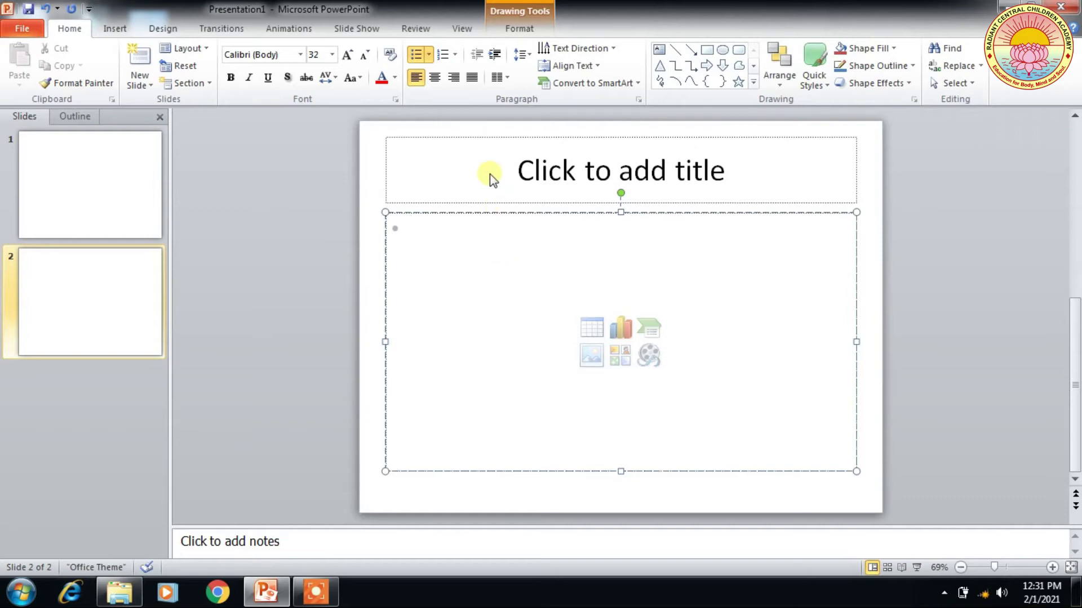
click(516, 167)
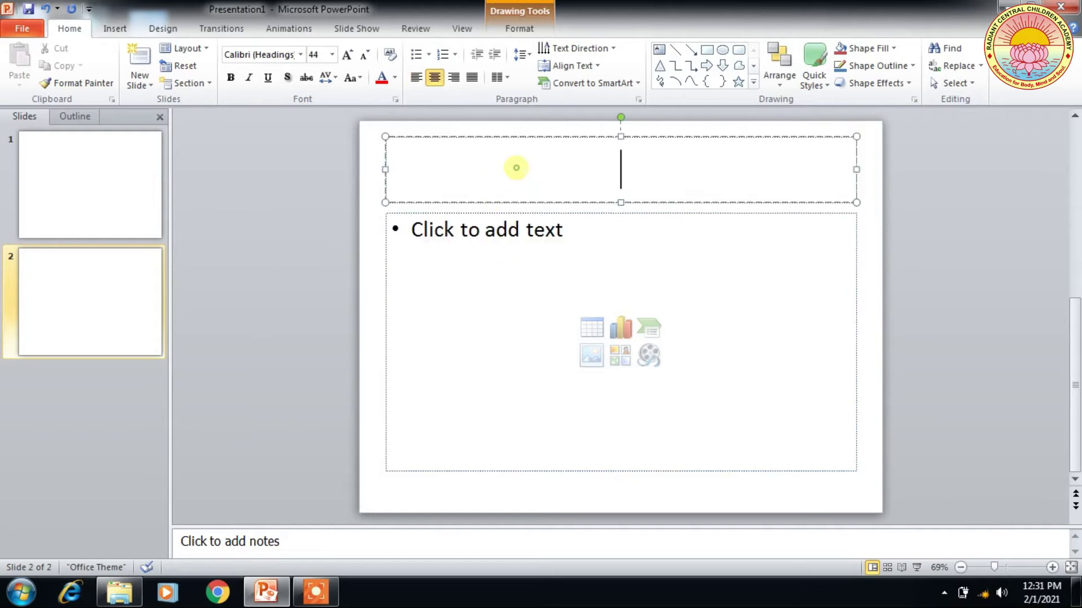
click(487, 233)
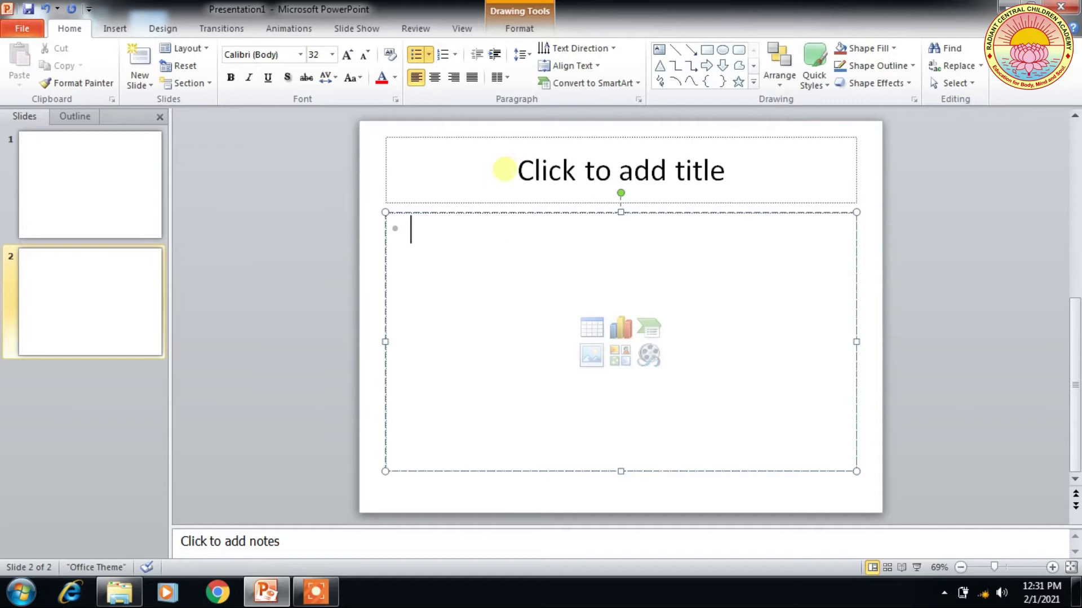
click(506, 169)
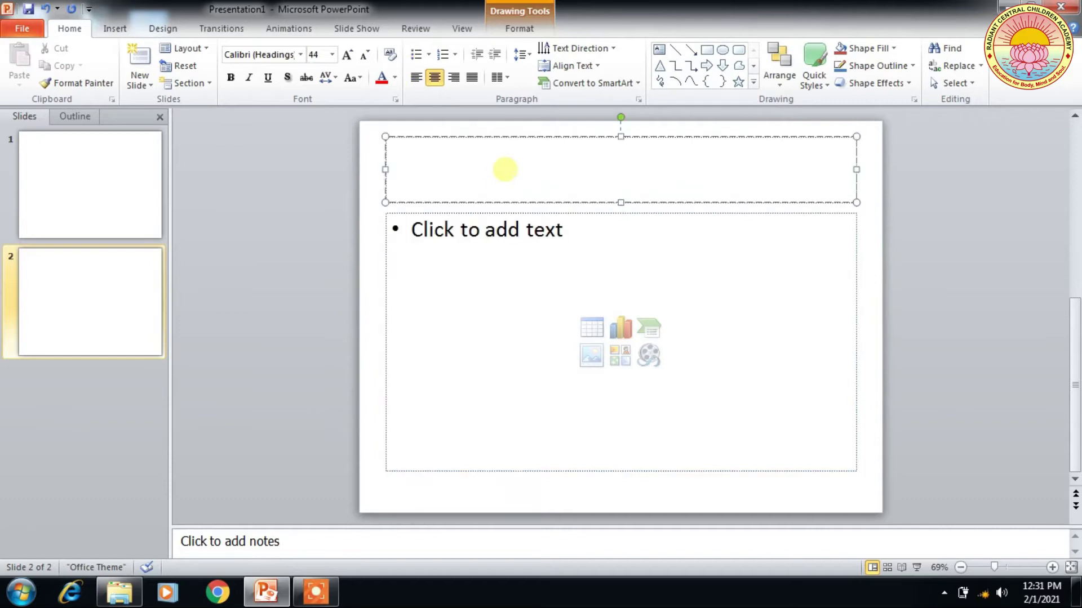
Type 'What is computer' as the slide 2 title, correcting stray letters
text(This wh)
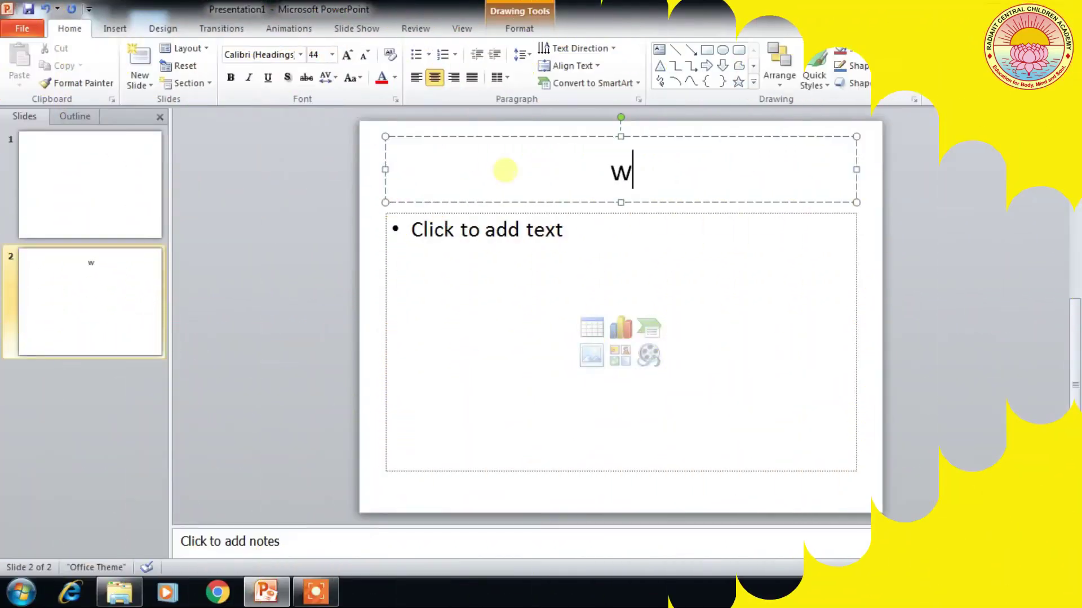
text(h)
click(504, 170)
text(t)
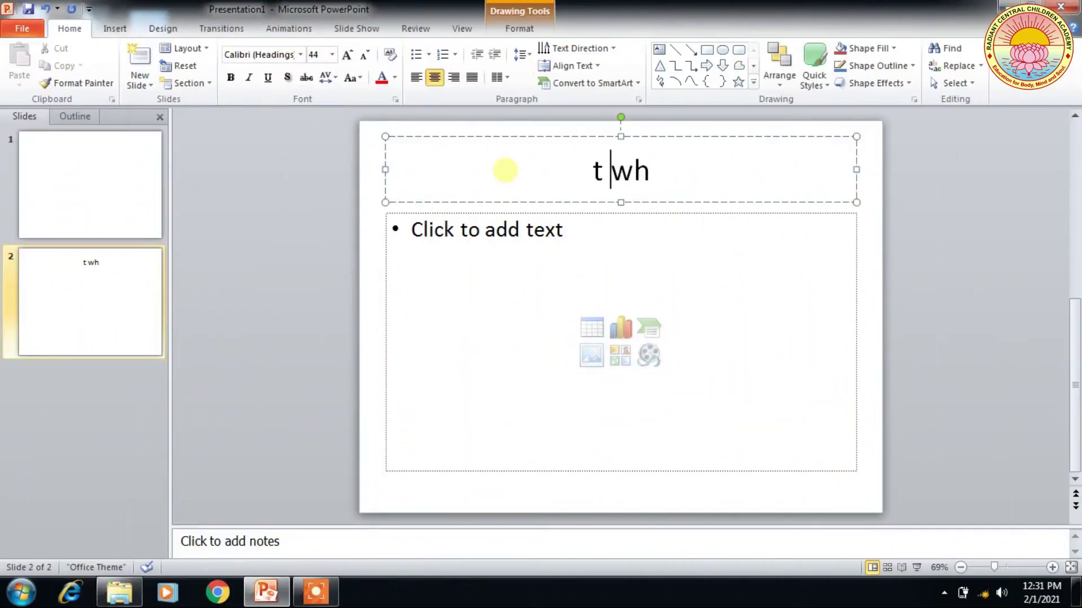
key(ctrl+z)
key(ctrl+z)
text(hat is computer)
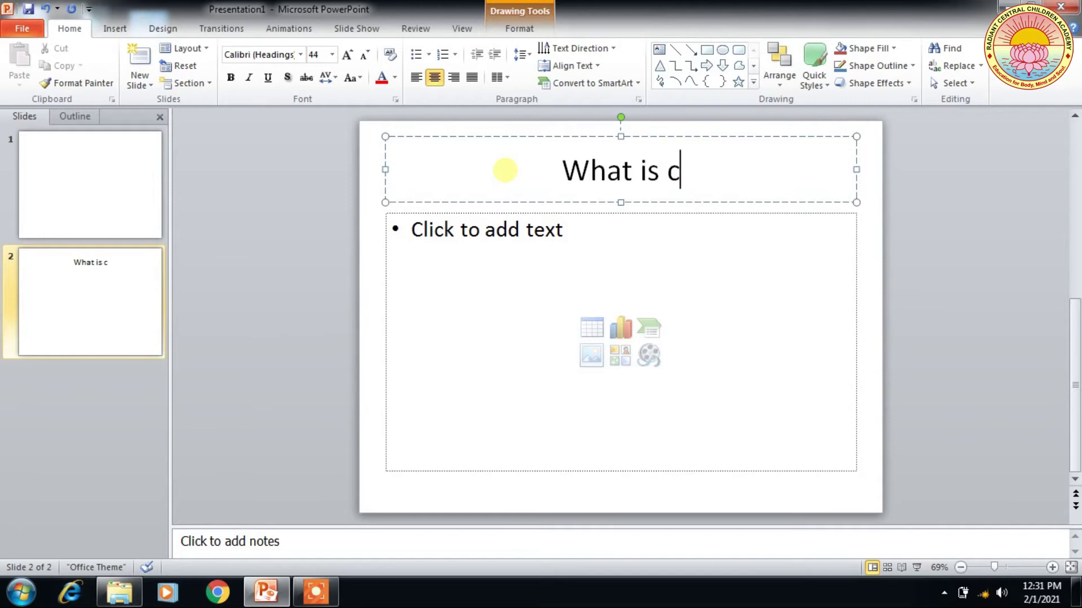
Add the bullet 'Computer is an electronic deive' and start a new bullet line
click(557, 227)
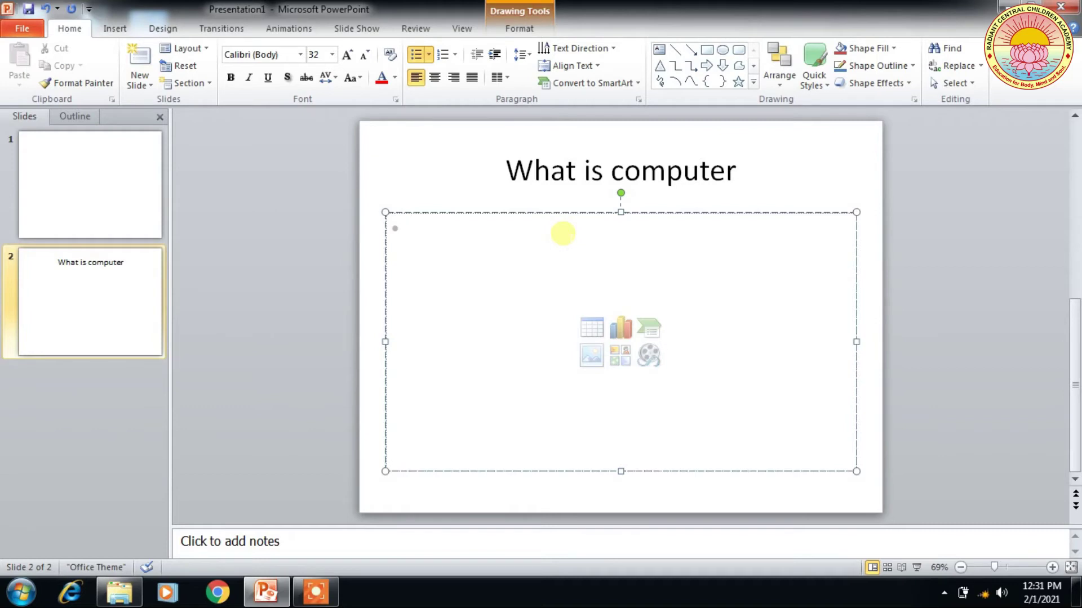
text(computer is an elc)
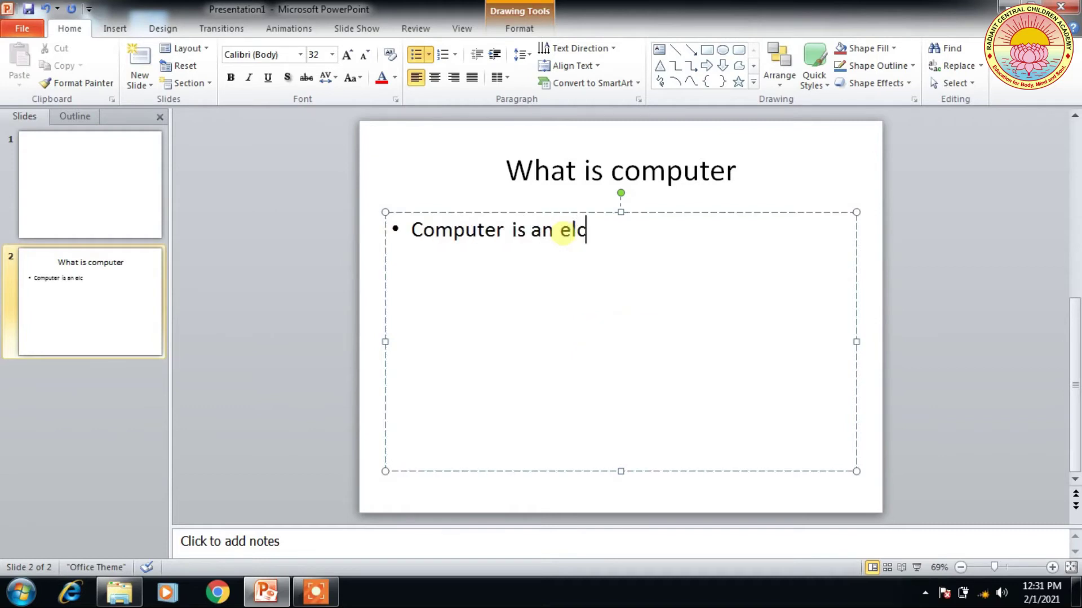
key(BackSpace)
text(ectronic deive)
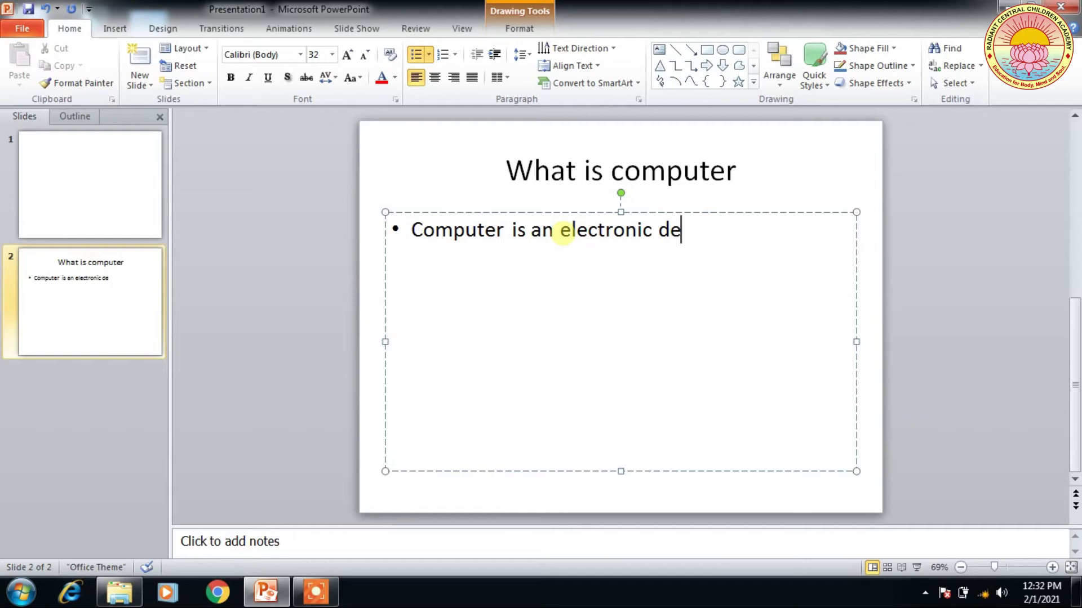
key(Return)
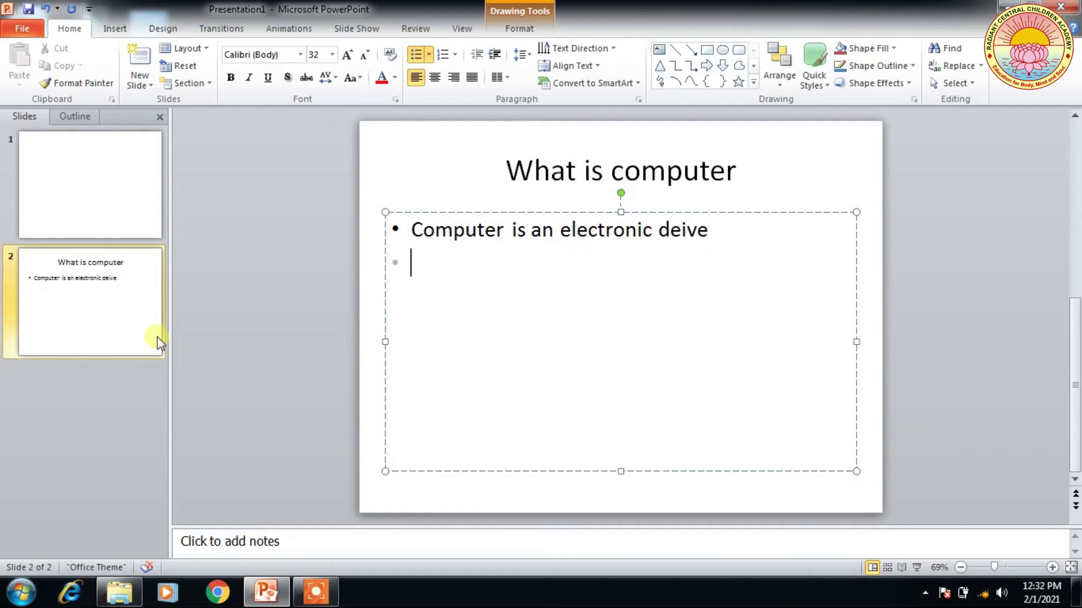
Insert a third Title and Content slide after slide 2 and bring up its context menu
right_click(110, 411)
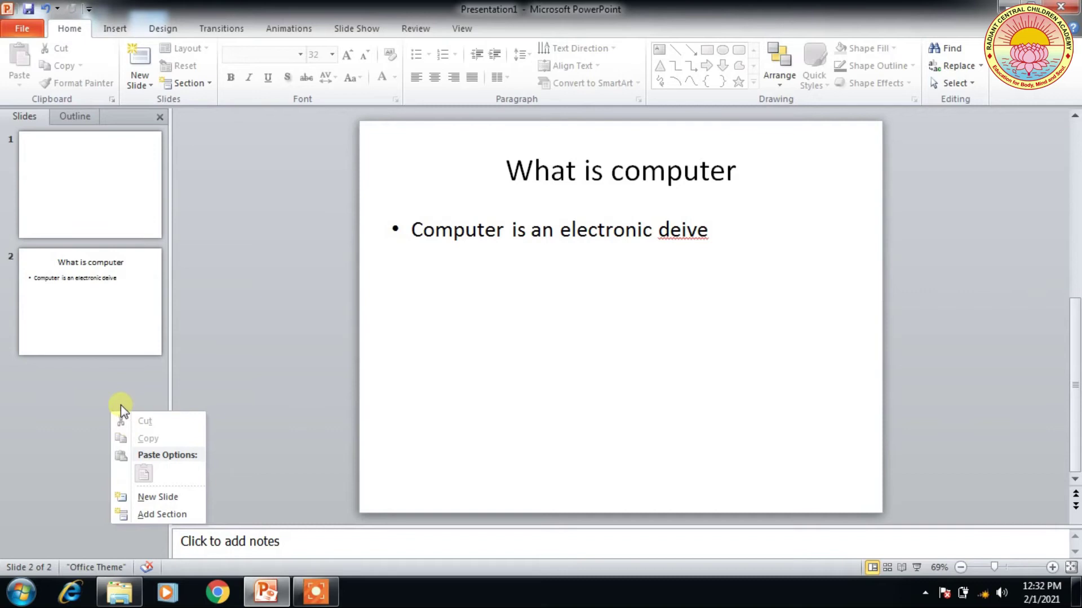
click(150, 496)
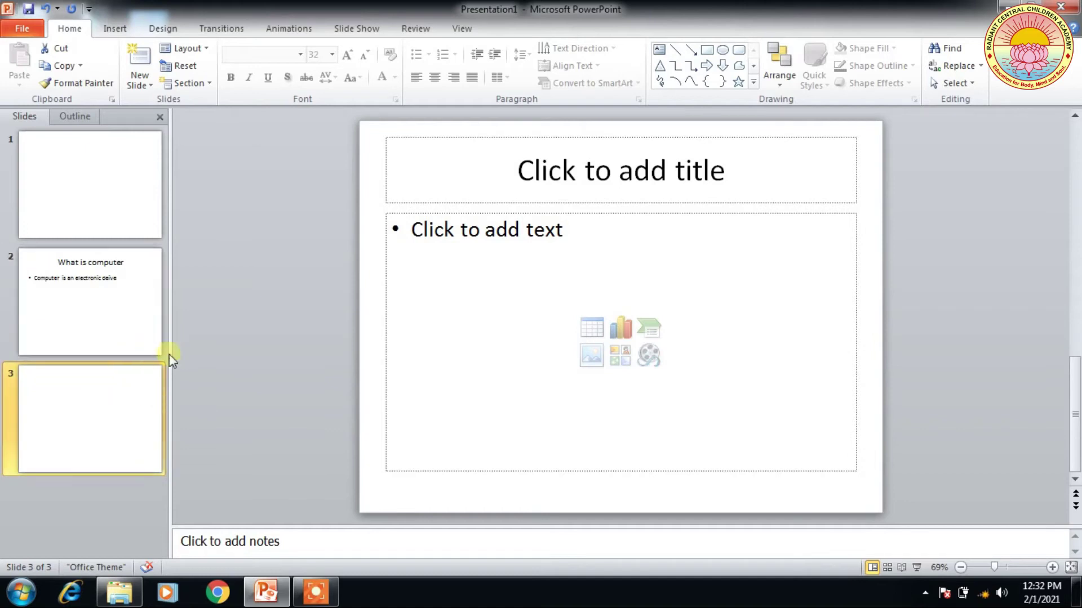
click(112, 404)
right_click(112, 406)
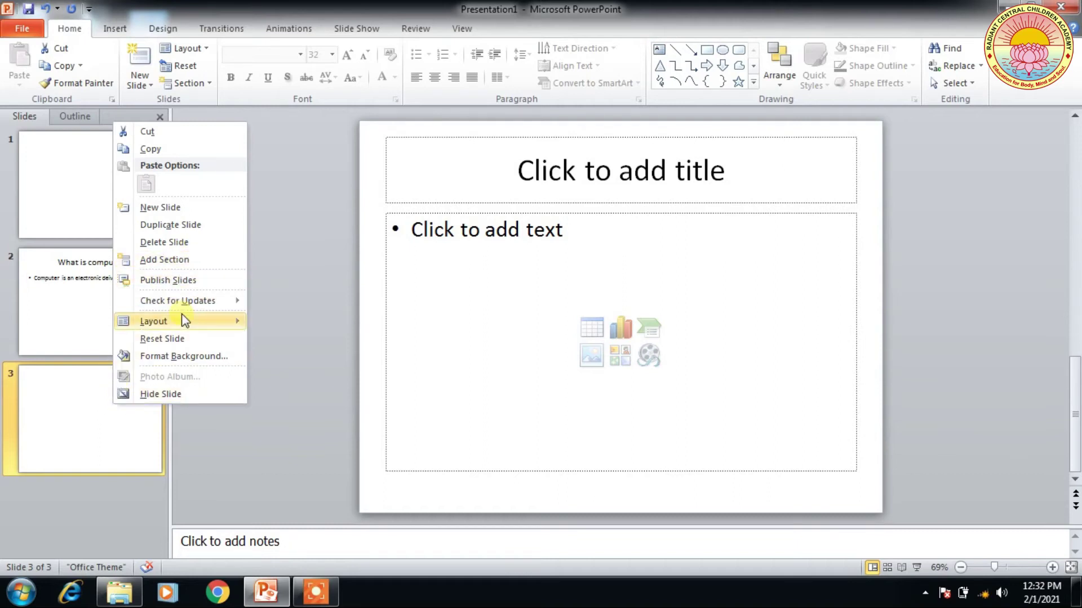
Preview slide 3's Layout gallery, leave its layout unchanged, and return to slide 2
mouse_move(186, 321)
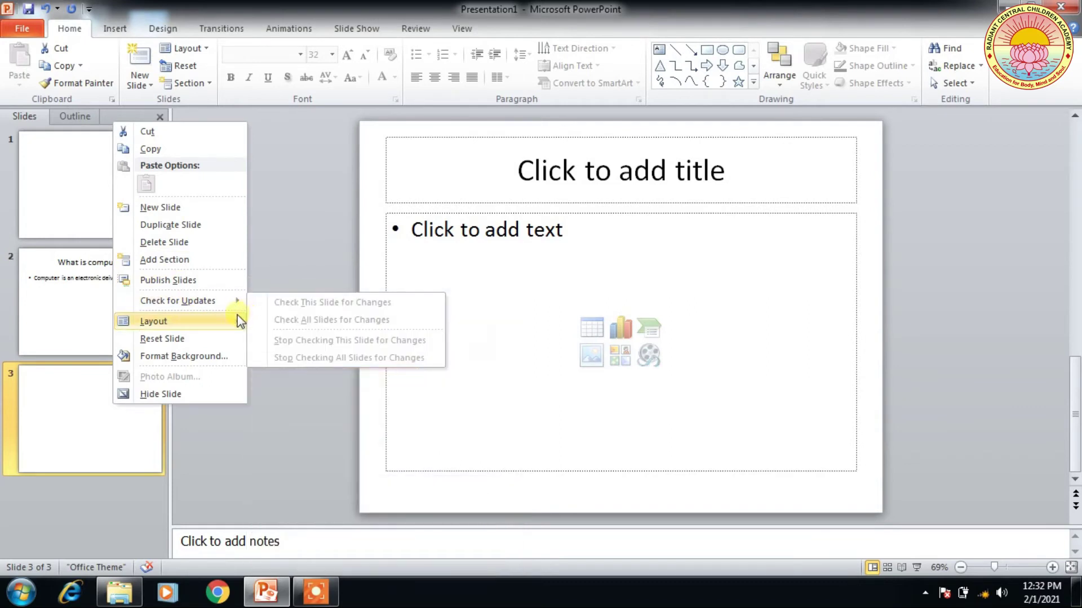
mouse_move(240, 322)
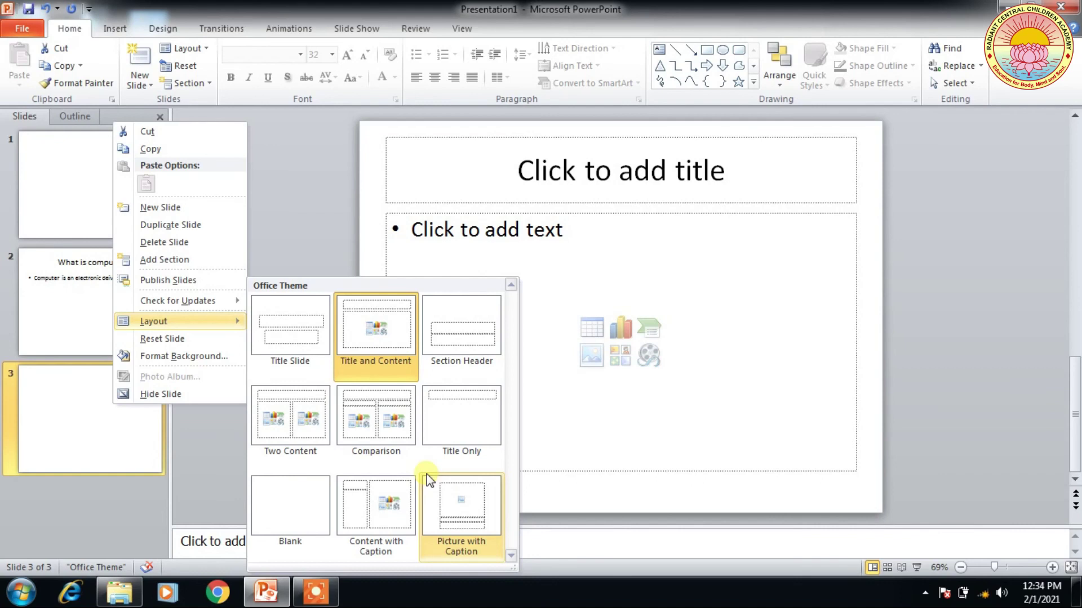
click(91, 429)
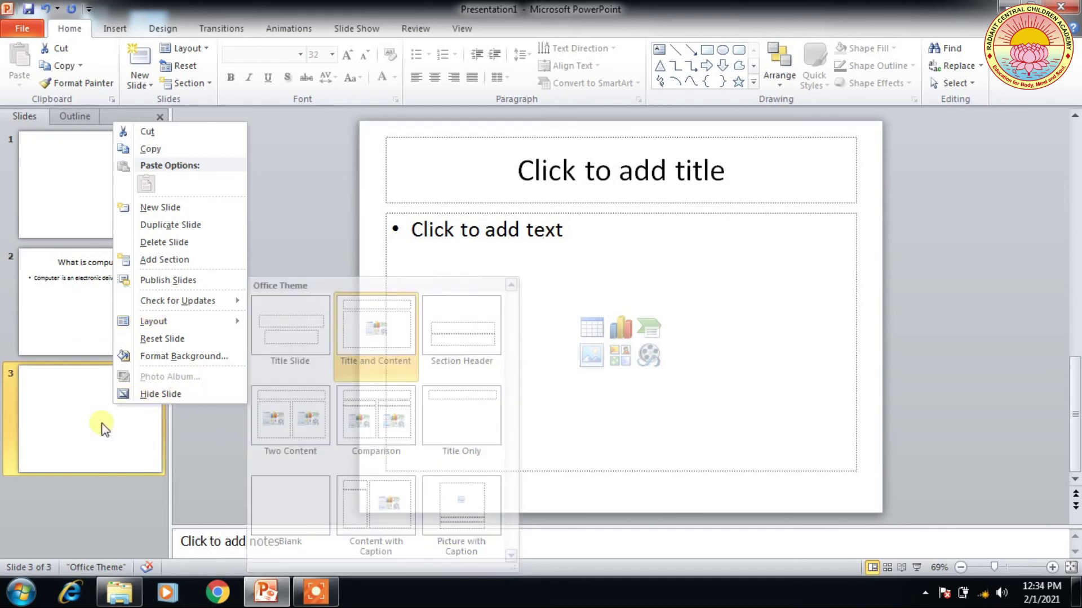
click(102, 300)
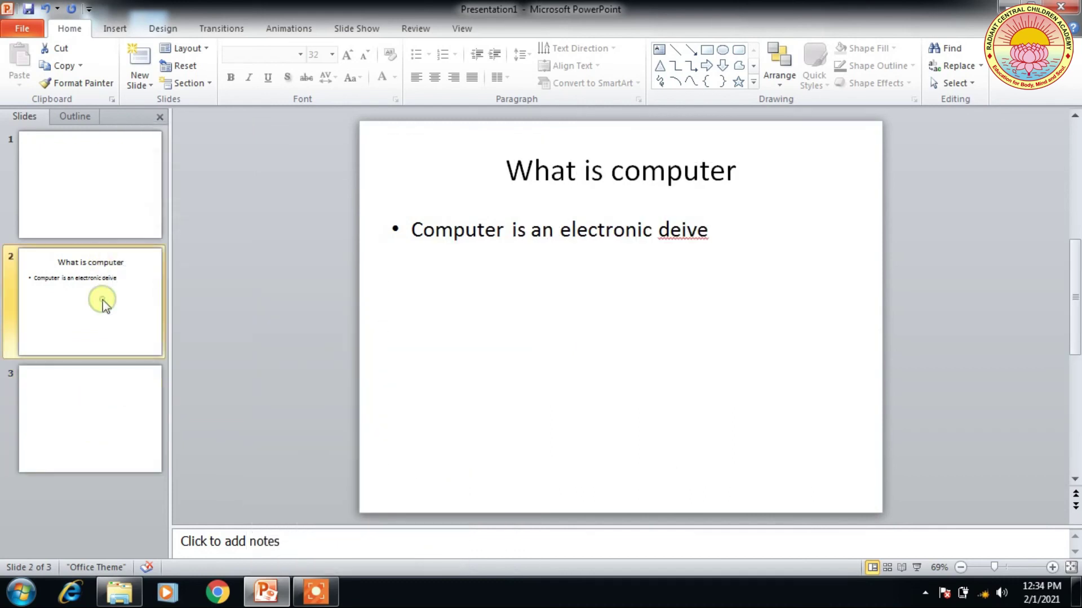